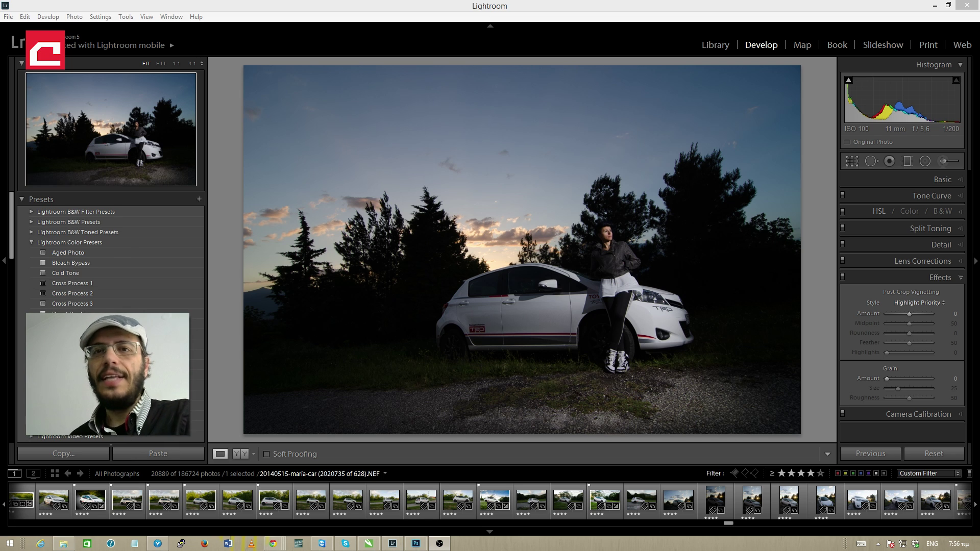
# Step: Switch to the Windows Start screen, then return to Lightroom's Develop module on the desktop
pyautogui.press('super')
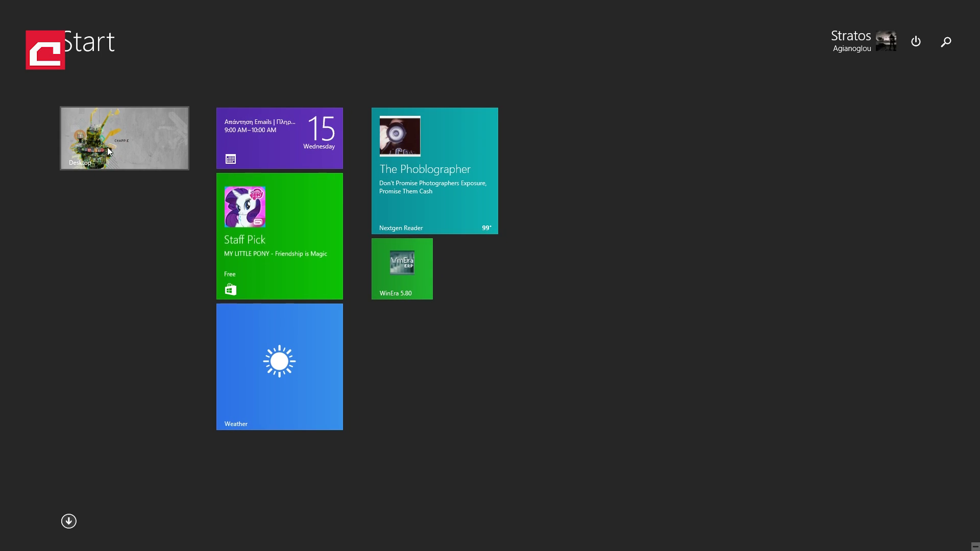
pyautogui.click(107, 147)
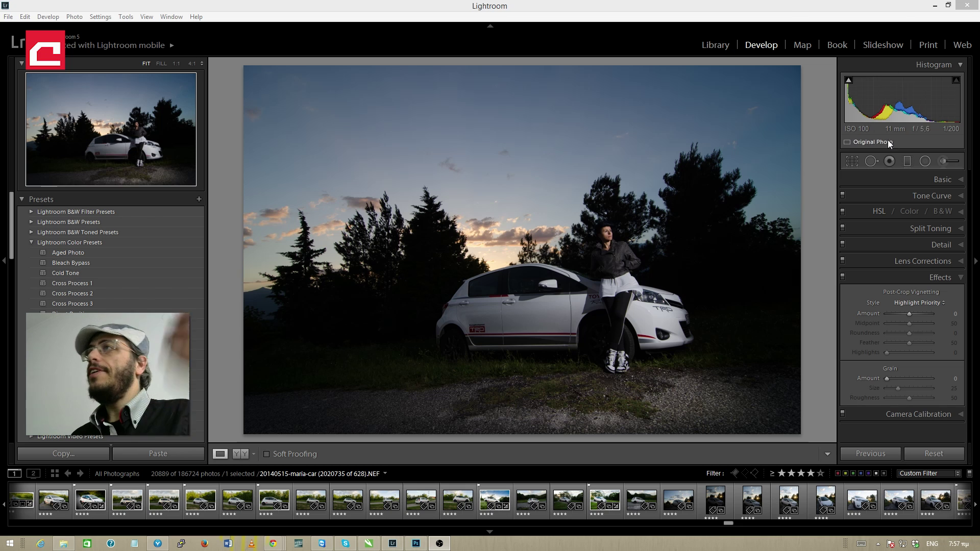
# Step: In the Basic panel, lower Exposure to -0.46 and Blacks to -23
pyautogui.click(939, 180)
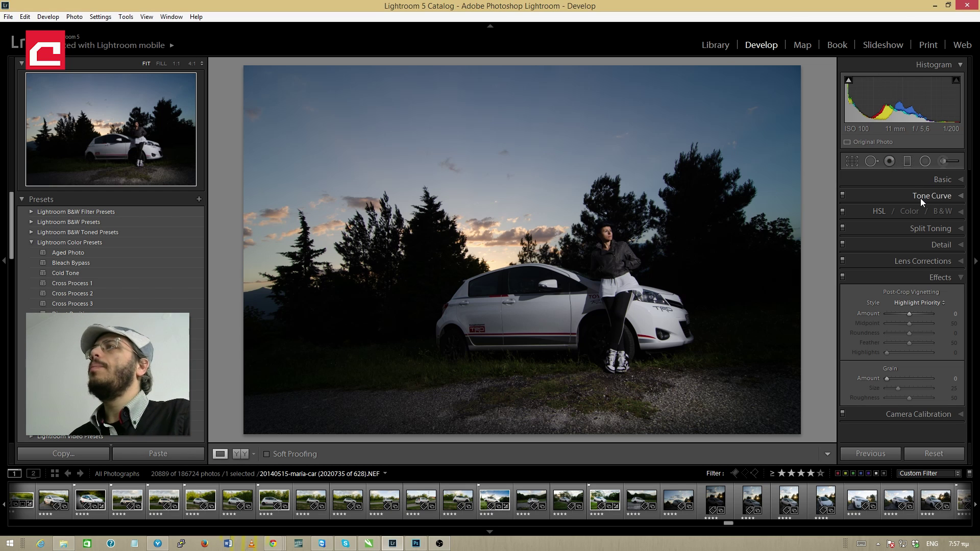
pyautogui.click(940, 179)
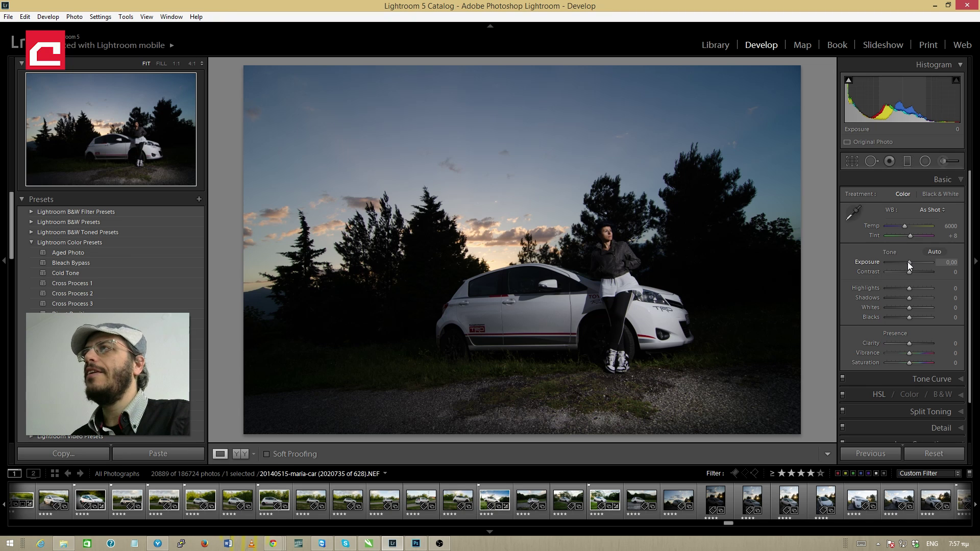
pyautogui.moveTo(908, 262); pyautogui.dragTo(906, 261)
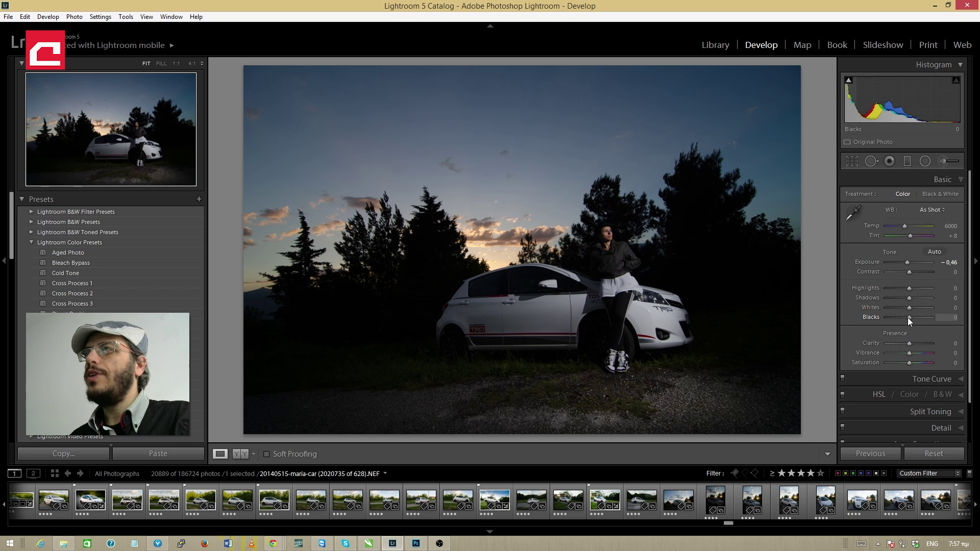
pyautogui.moveTo(908, 318); pyautogui.dragTo(902, 318)
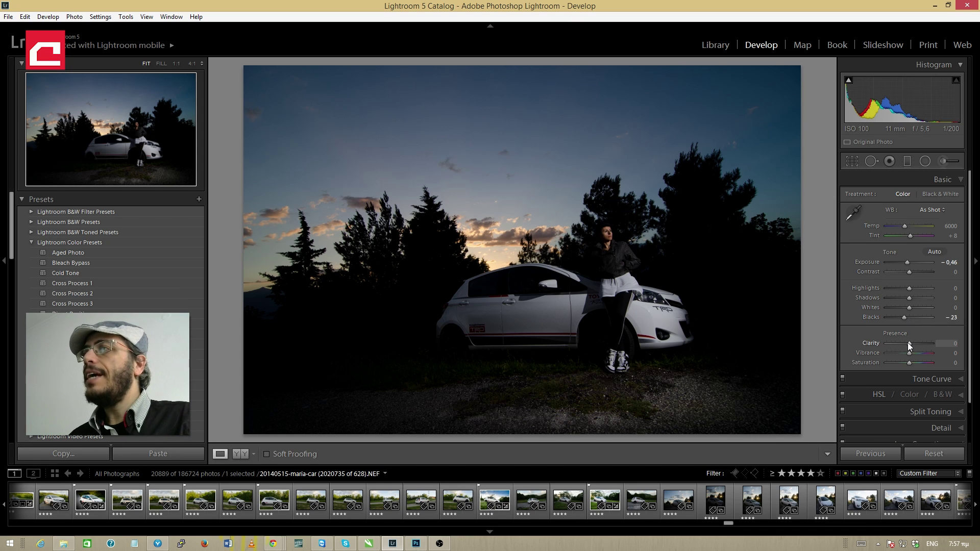
# Step: Set Clarity to +75 and Vibrance to +32 in the Basic panel's Presence section
pyautogui.moveTo(909, 342); pyautogui.dragTo(915, 338)
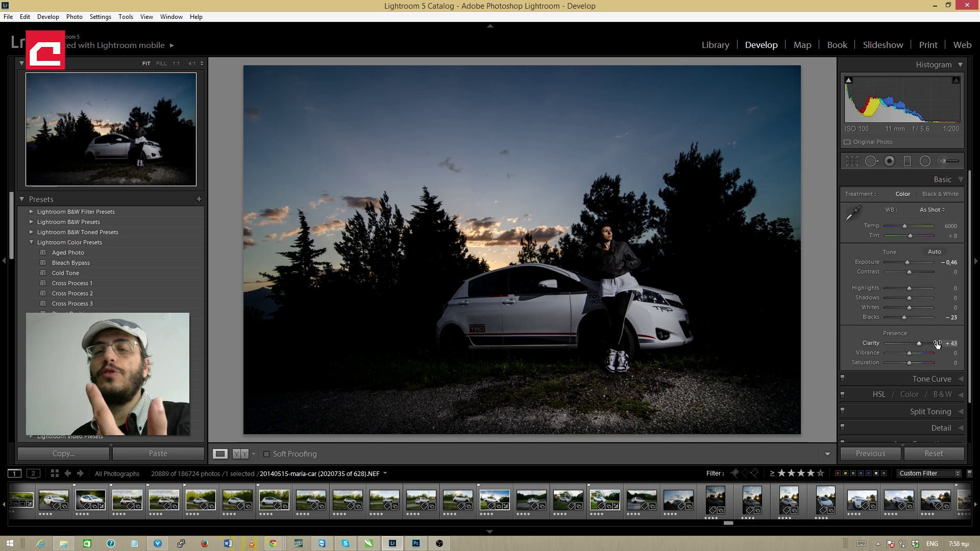
pyautogui.moveTo(938, 344)
pyautogui.mouseDown()
pyautogui.moveTo(915, 344)
pyautogui.moveTo(925, 342)
pyautogui.mouseUp()
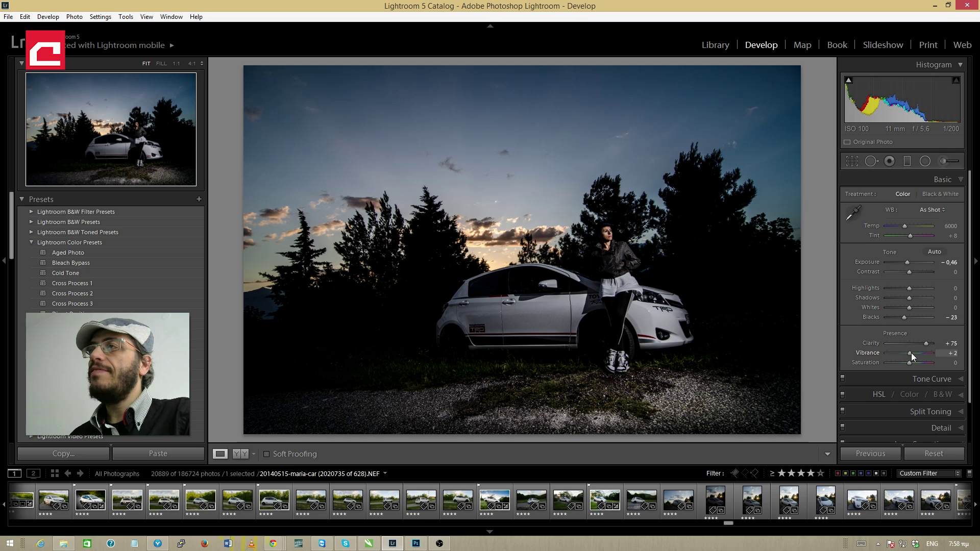
pyautogui.moveTo(916, 353); pyautogui.dragTo(918, 352)
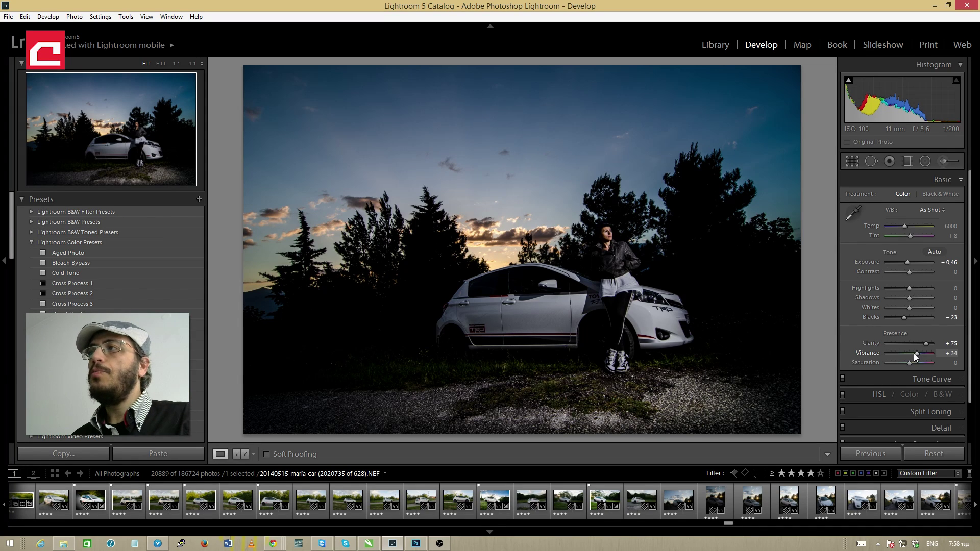
pyautogui.moveTo(920, 351); pyautogui.dragTo(914, 351)
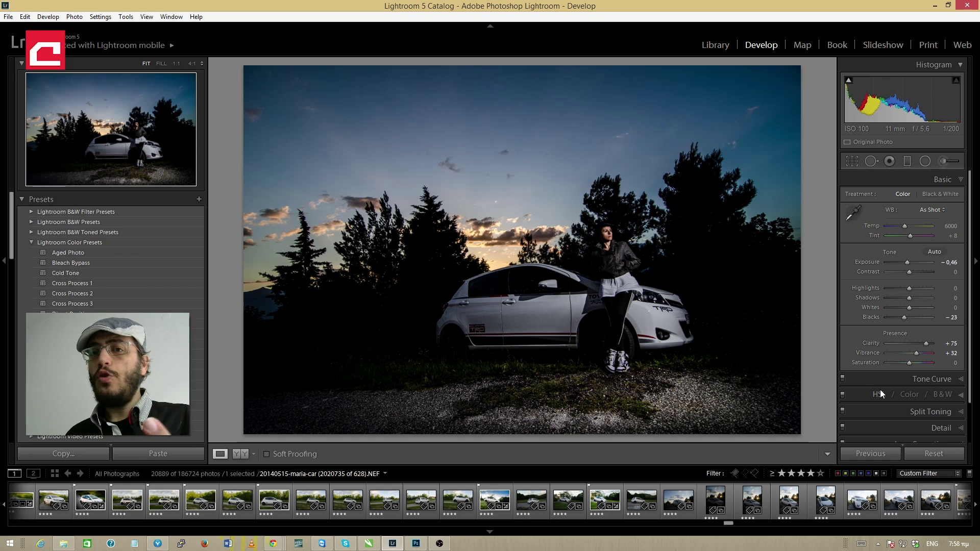
# Step: Keep the Linear point curve and add shadow and highlight control points to the RGB tone curve
pyautogui.click(897, 380)
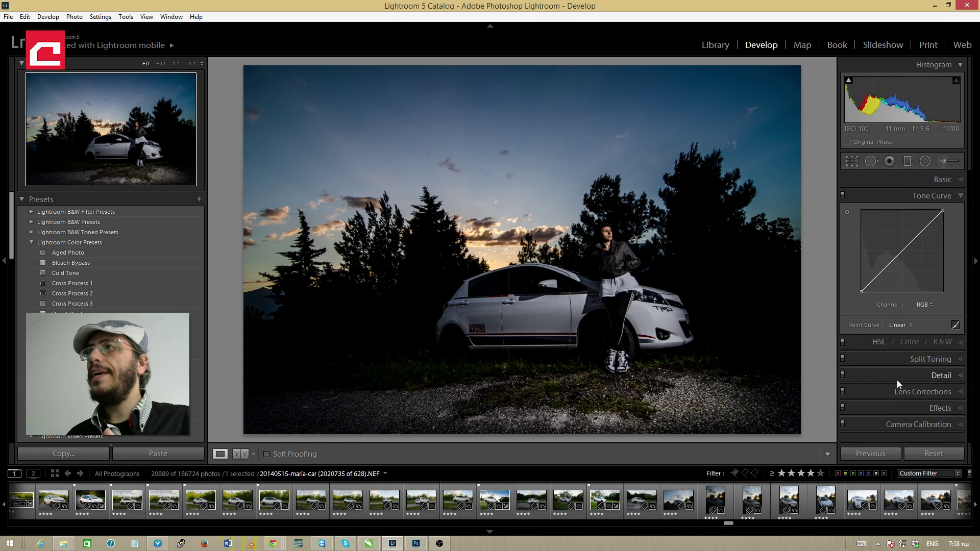
pyautogui.click(898, 325)
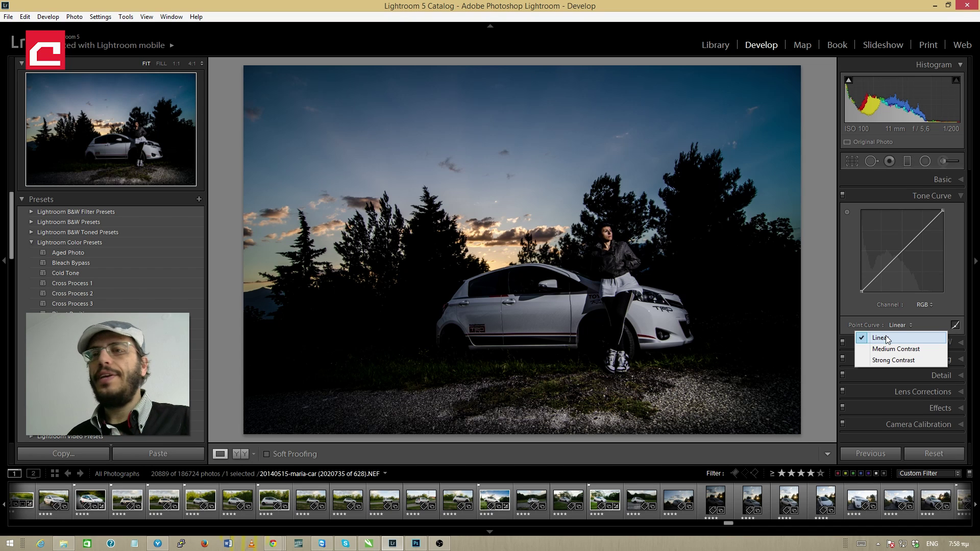
pyautogui.click(888, 337)
pyautogui.click(881, 271)
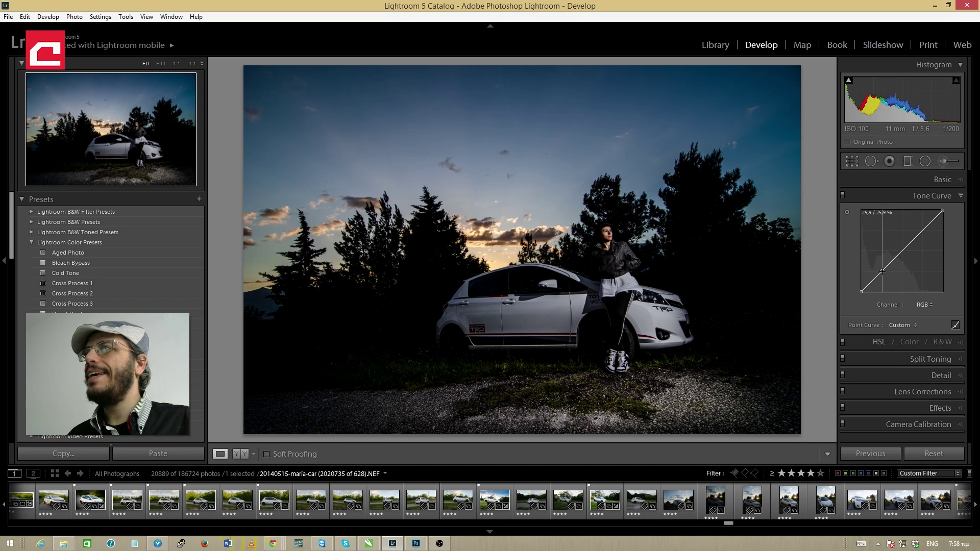
pyautogui.click(925, 231)
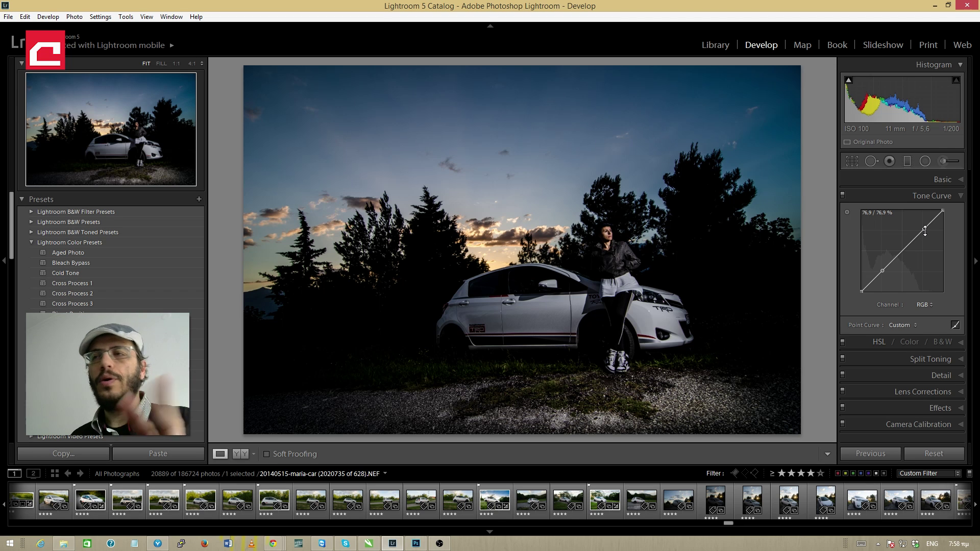
pyautogui.moveTo(884, 270); pyautogui.dragTo(883, 274)
pyautogui.click(883, 274)
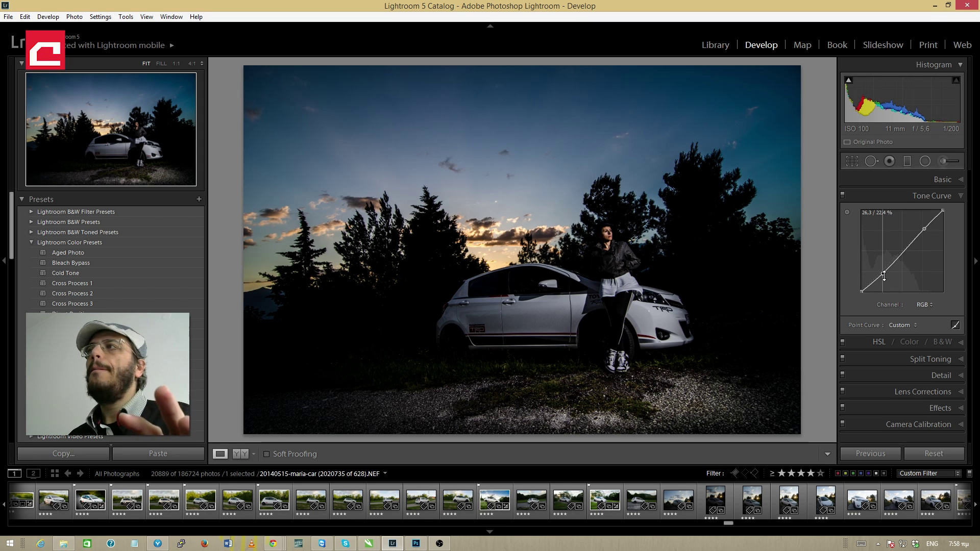
pyautogui.click(923, 231)
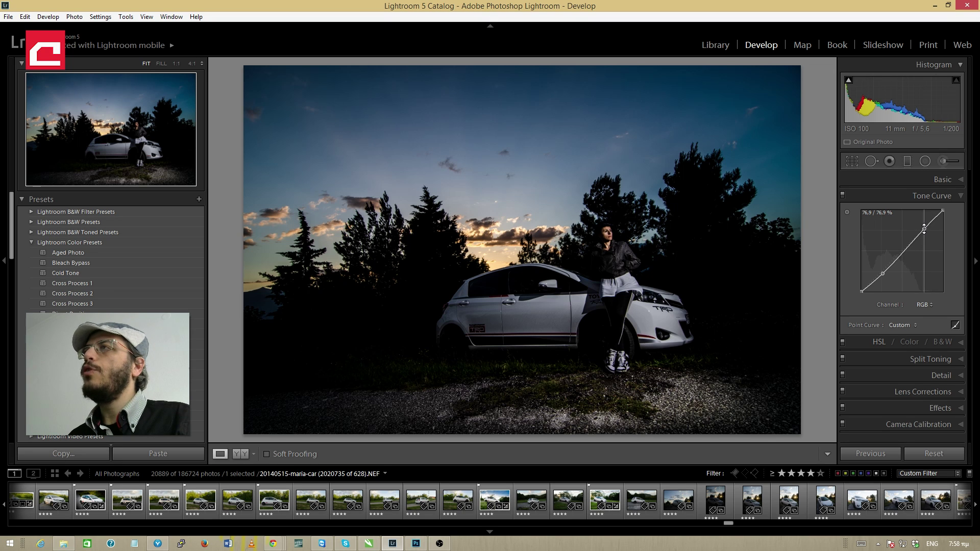
# Step: Shape an S-curve by lowering the shadow point and raising the highlight point, comparing Before/After
pyautogui.moveTo(924, 229); pyautogui.dragTo(927, 221)
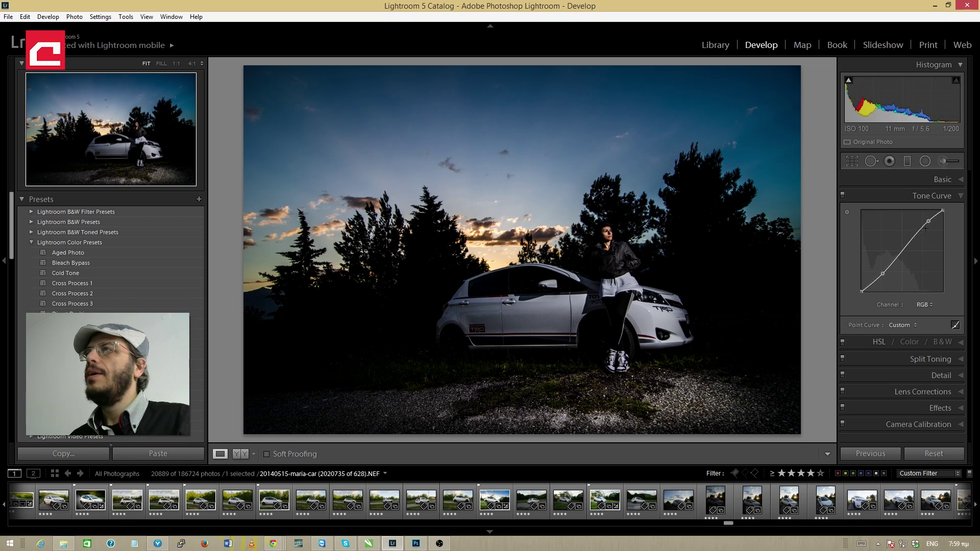
pyautogui.moveTo(883, 274); pyautogui.dragTo(883, 275)
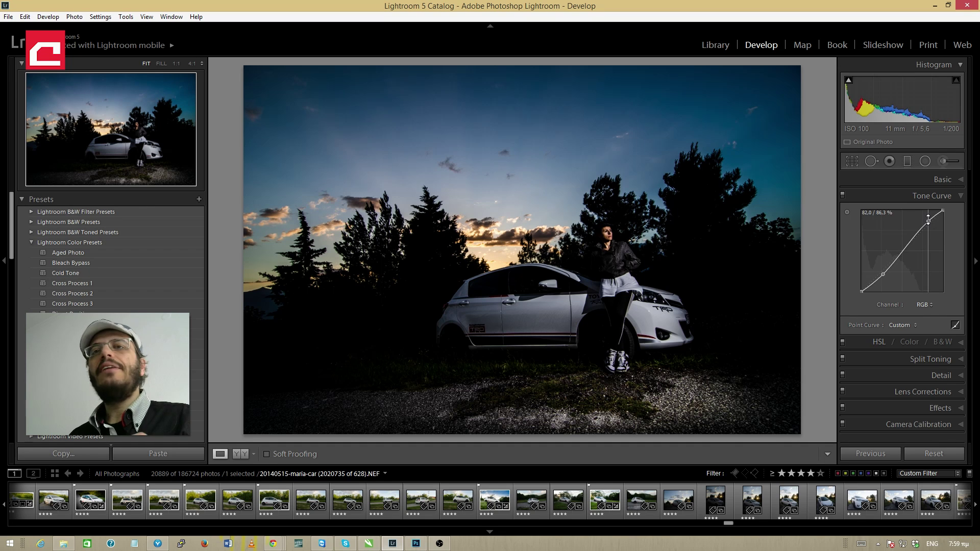
pyautogui.moveTo(928, 219); pyautogui.dragTo(927, 220)
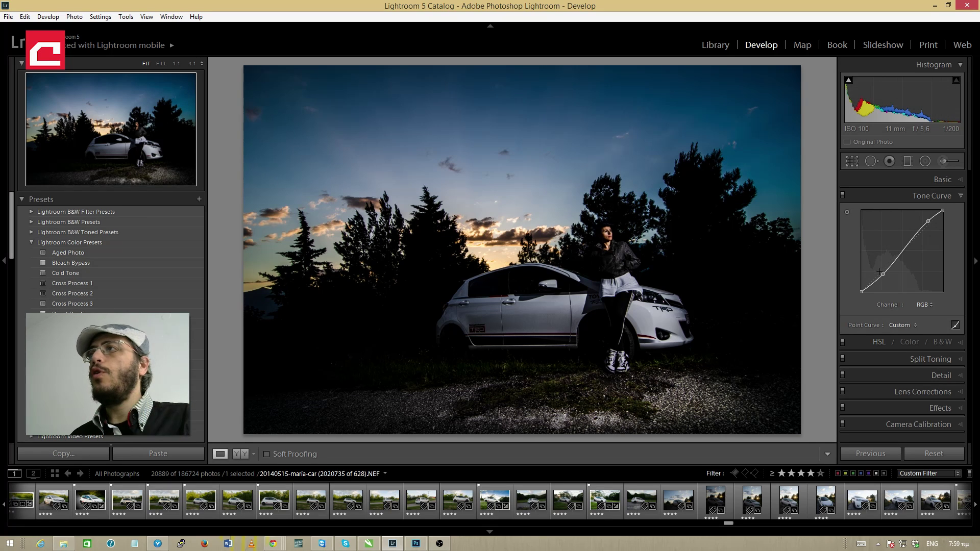
pyautogui.moveTo(883, 274); pyautogui.dragTo(880, 276)
pyautogui.moveTo(928, 221); pyautogui.dragTo(926, 223)
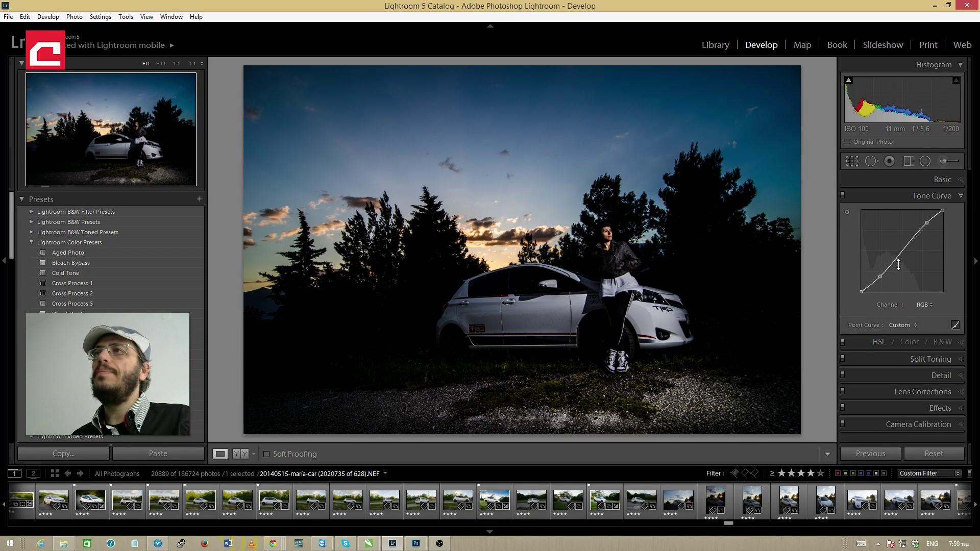
pyautogui.moveTo(880, 277); pyautogui.dragTo(877, 280)
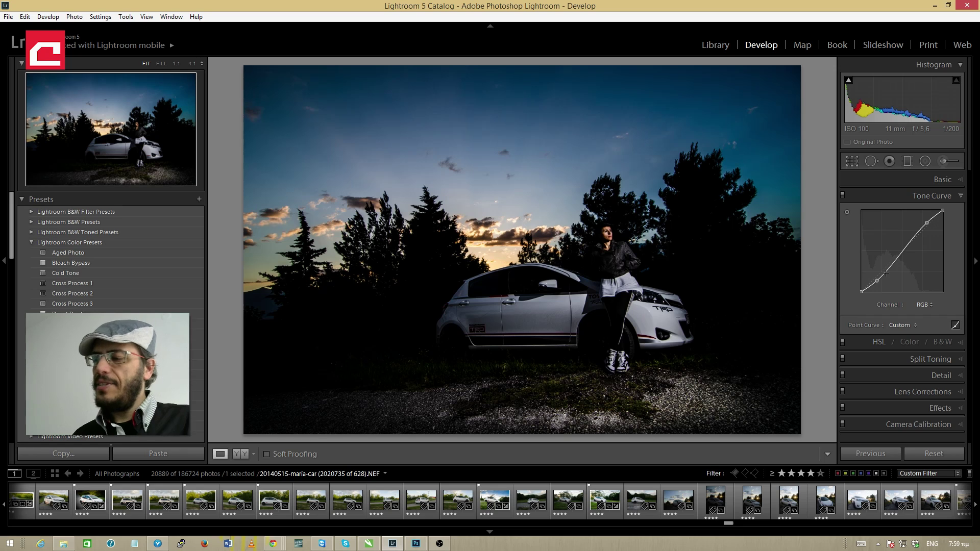
pyautogui.press('\\')
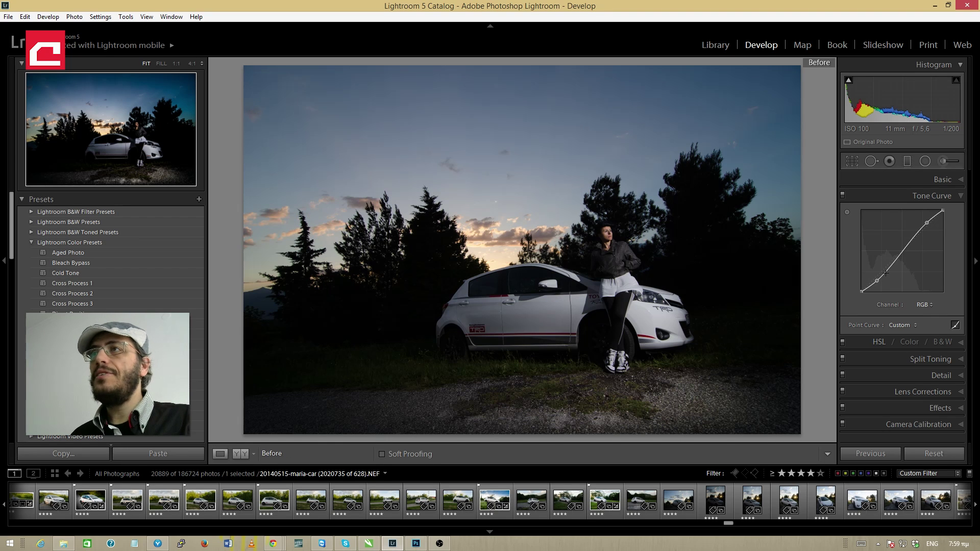
pyautogui.press('\\')
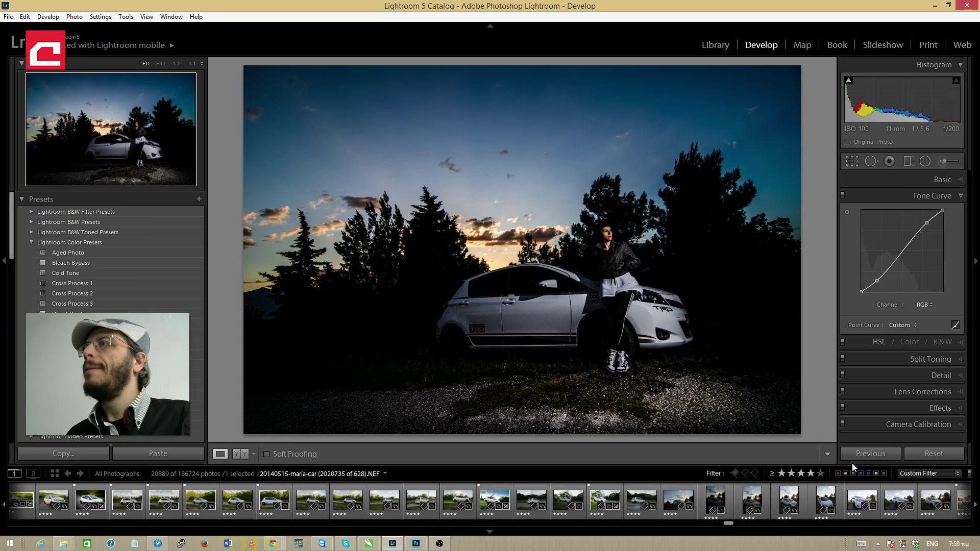
pyautogui.click(879, 341)
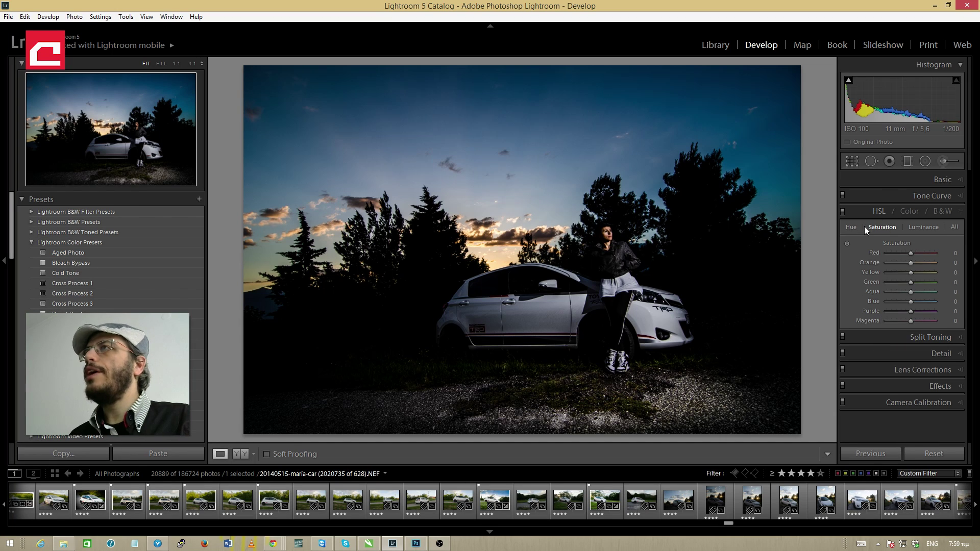
# Step: Darken Blue and Aqua luminance (Aqua -64) and raise Blue saturation to +34
pyautogui.click(916, 228)
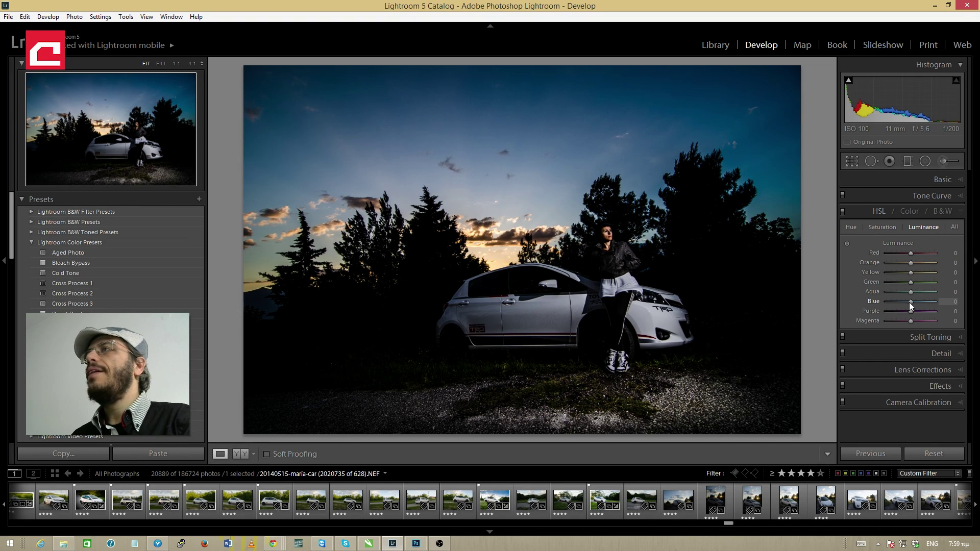
pyautogui.moveTo(907, 302); pyautogui.dragTo(890, 303)
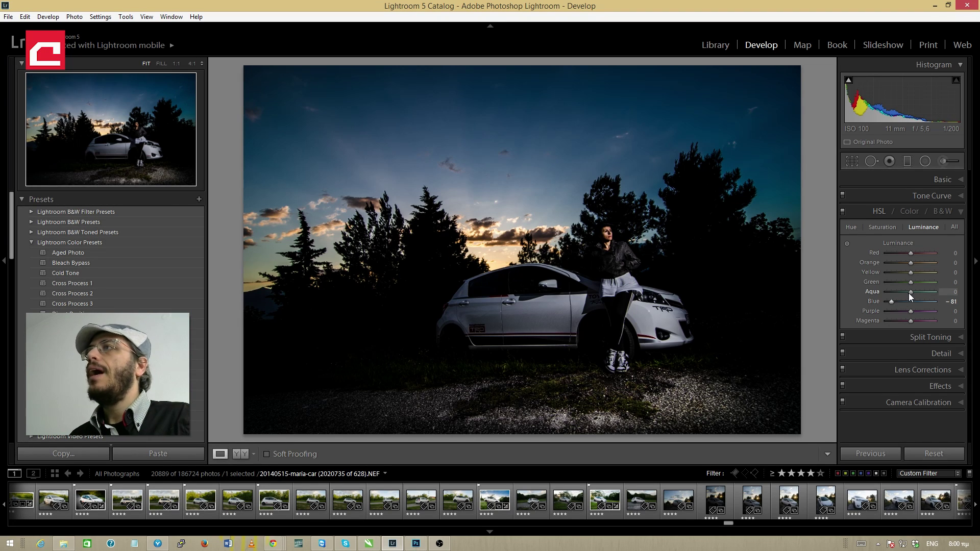
pyautogui.moveTo(909, 293); pyautogui.dragTo(891, 292)
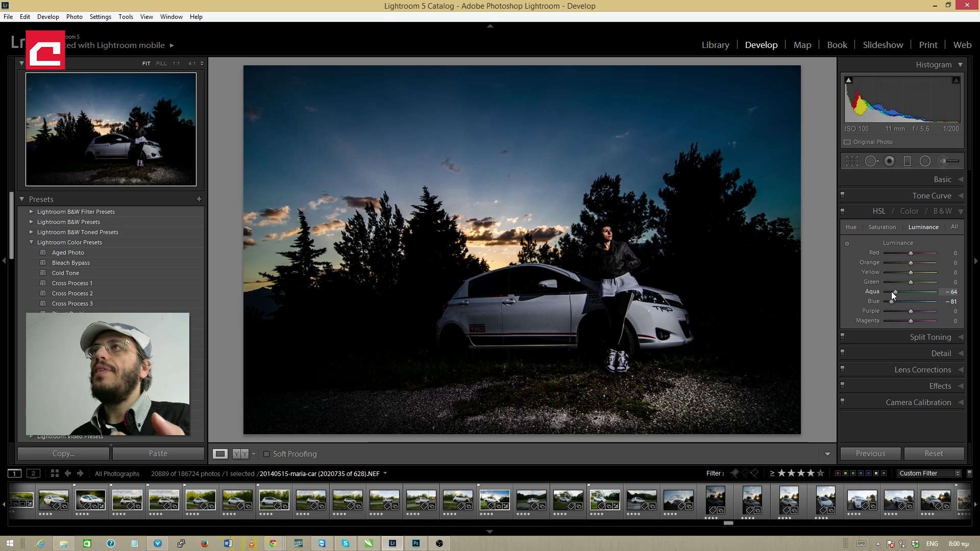
pyautogui.click(881, 226)
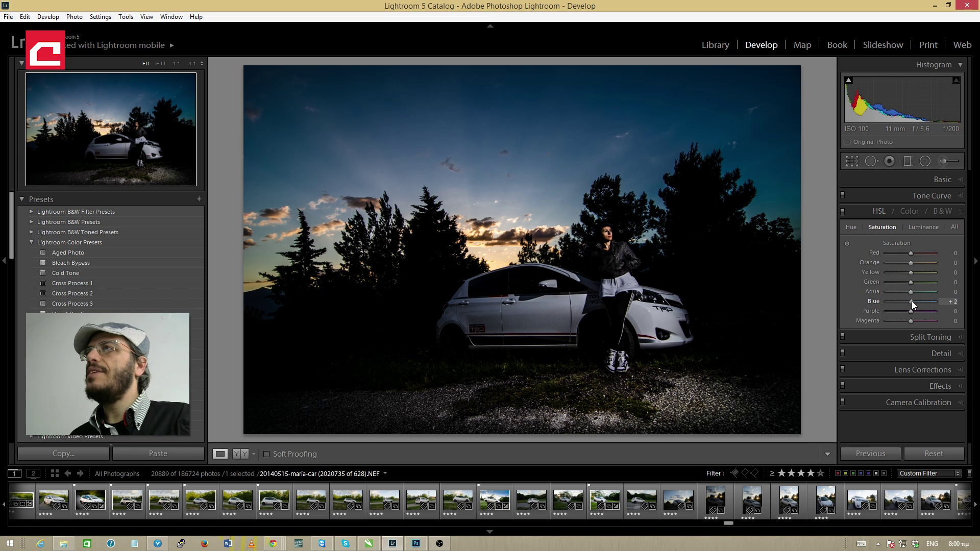
pyautogui.moveTo(912, 301); pyautogui.dragTo(912, 294)
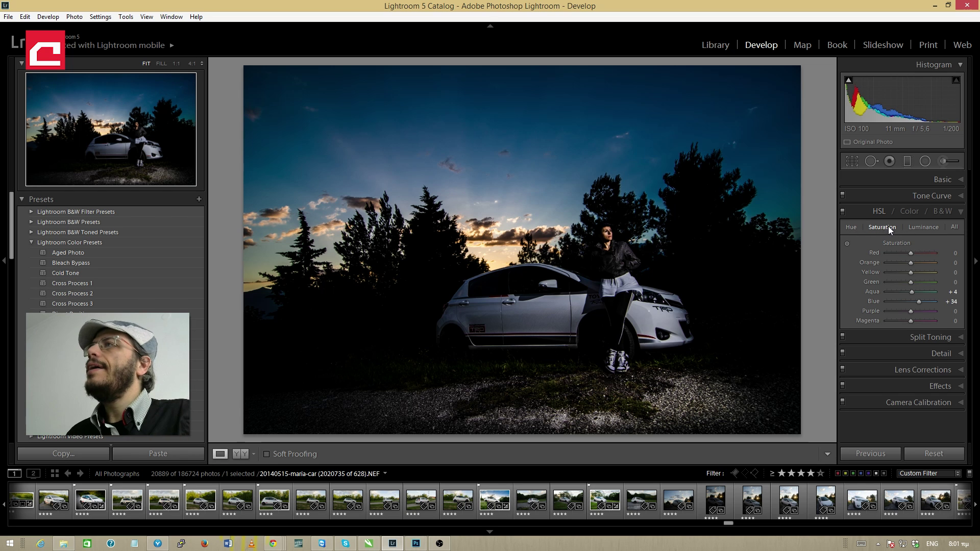
# Step: Raise Exposure in the Basic panel to -0.11
pyautogui.click(943, 177)
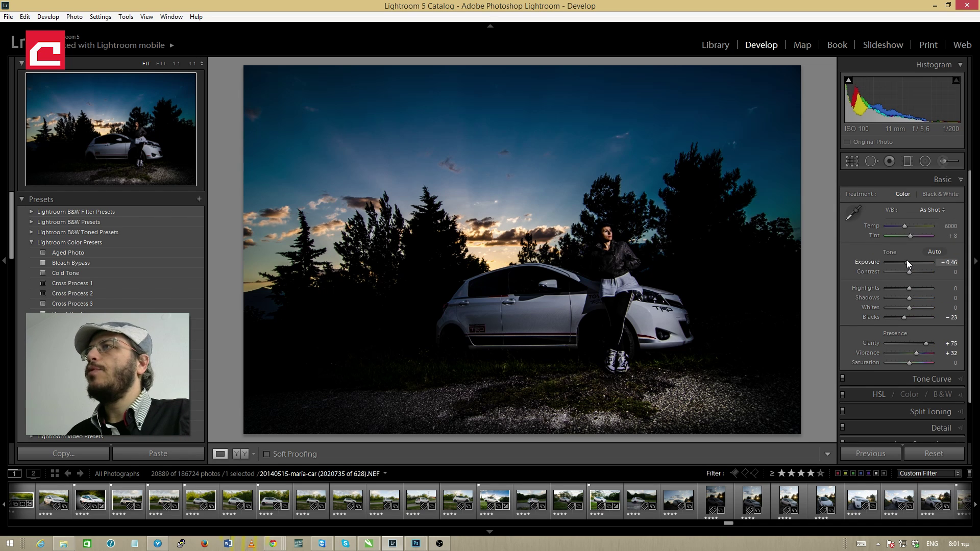
pyautogui.moveTo(908, 262); pyautogui.dragTo(908, 261)
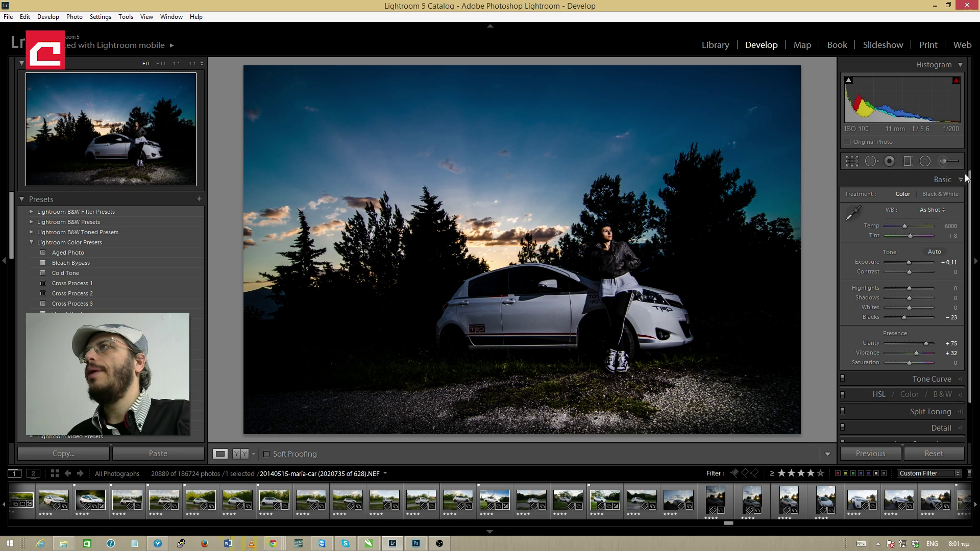
pyautogui.click(940, 179)
# Step: Paint an Exposure 4.00 brush mask over the driver, car front and gravel, then reduce its exposure
pyautogui.click(942, 161)
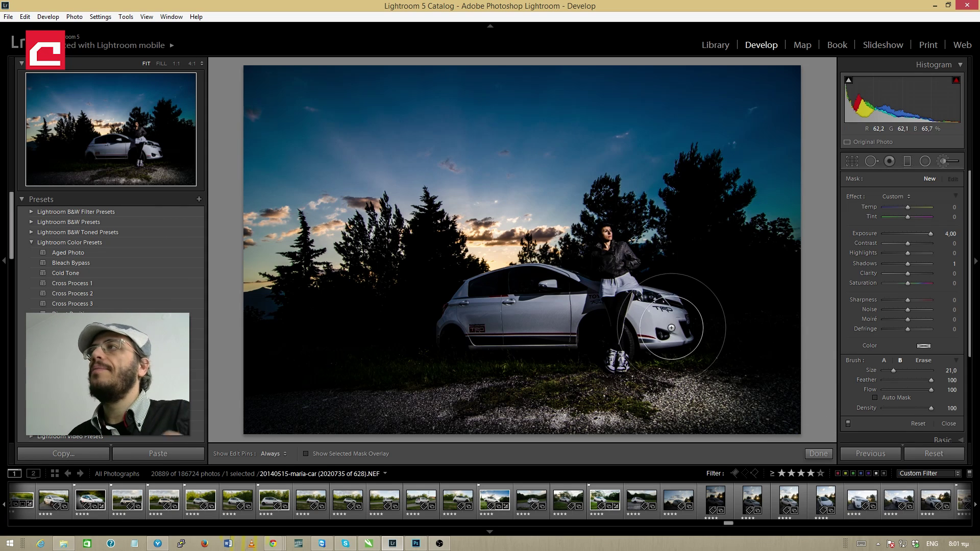
pyautogui.press('h')
pyautogui.moveTo(610, 236)
pyautogui.mouseDown()
pyautogui.moveTo(632, 286)
pyautogui.moveTo(669, 326)
pyautogui.moveTo(561, 322)
pyautogui.moveTo(490, 331)
pyautogui.moveTo(541, 349)
pyautogui.moveTo(445, 400)
pyautogui.moveTo(391, 408)
pyautogui.moveTo(655, 401)
pyautogui.moveTo(744, 372)
pyautogui.moveTo(754, 393)
pyautogui.mouseUp()
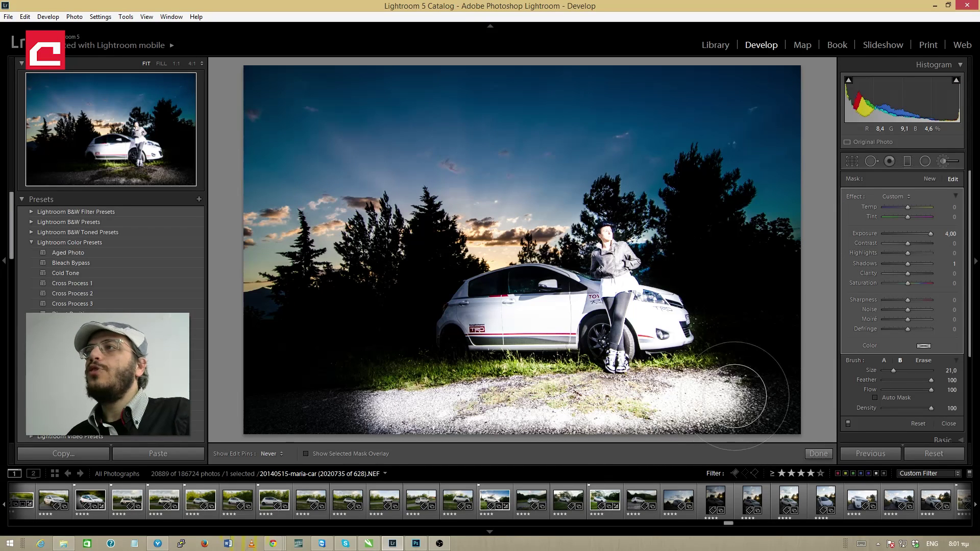
pyautogui.press('h')
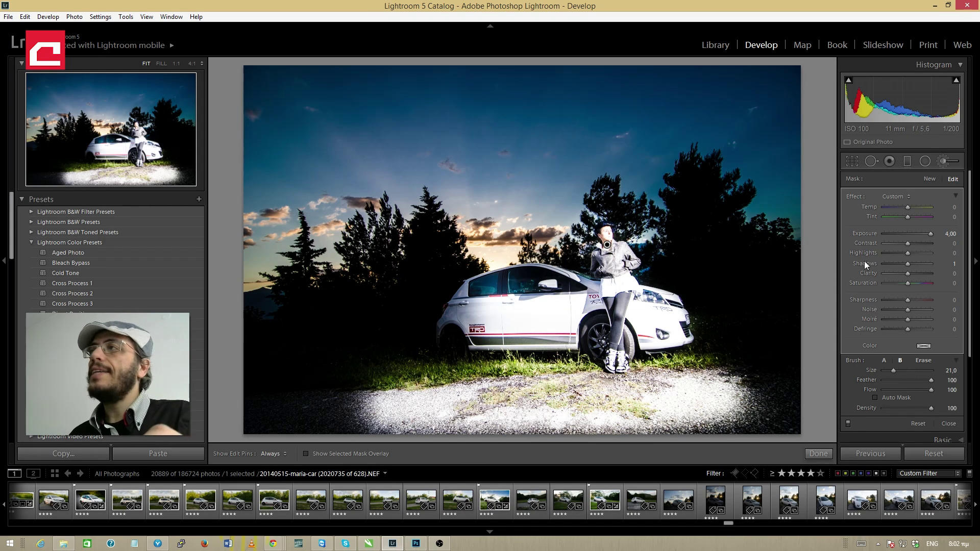
pyautogui.moveTo(923, 235); pyautogui.dragTo(904, 236)
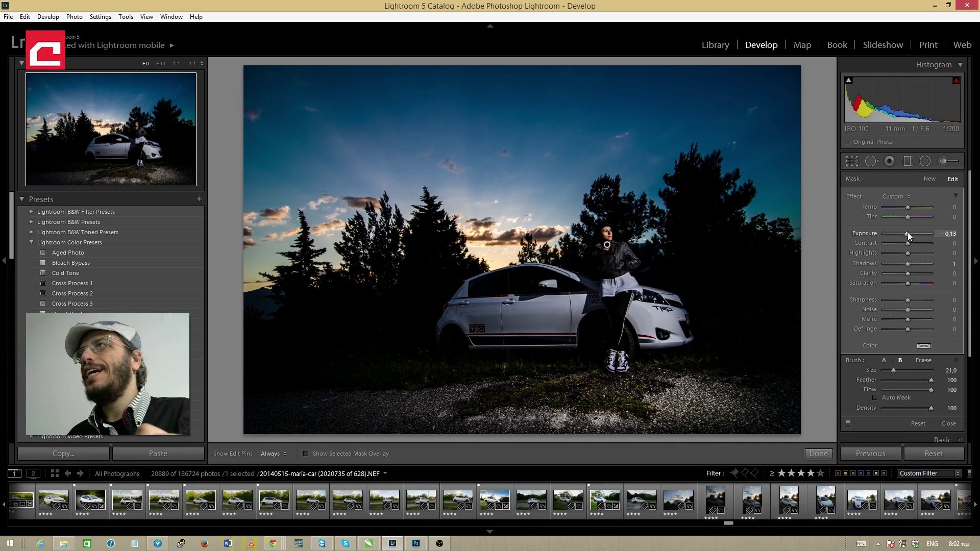
# Step: Set the brushed area to Exposure 0.75, Shadows 12 and Saturation 21, then close the brush
pyautogui.moveTo(908, 233); pyautogui.dragTo(914, 233)
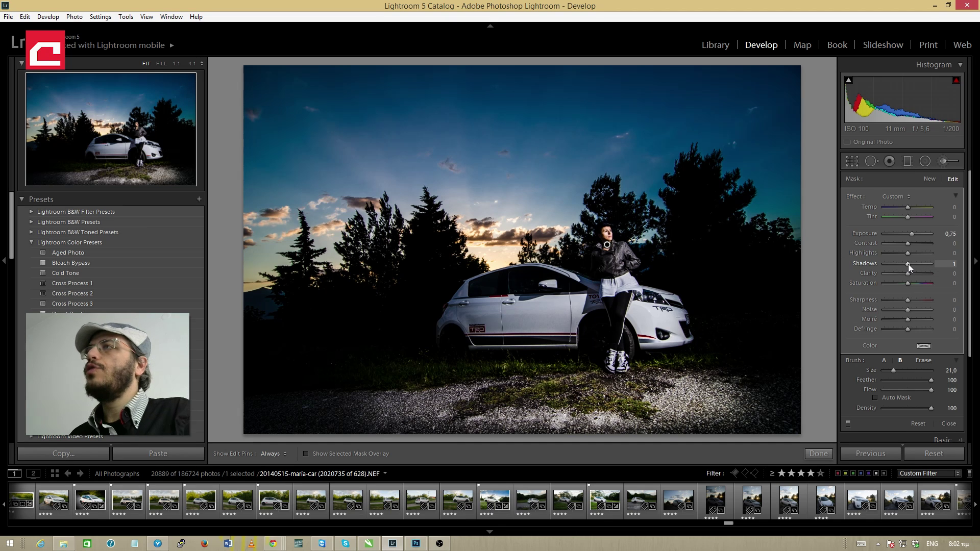
pyautogui.moveTo(913, 262)
pyautogui.mouseDown()
pyautogui.moveTo(928, 262)
pyautogui.moveTo(910, 267)
pyautogui.mouseUp()
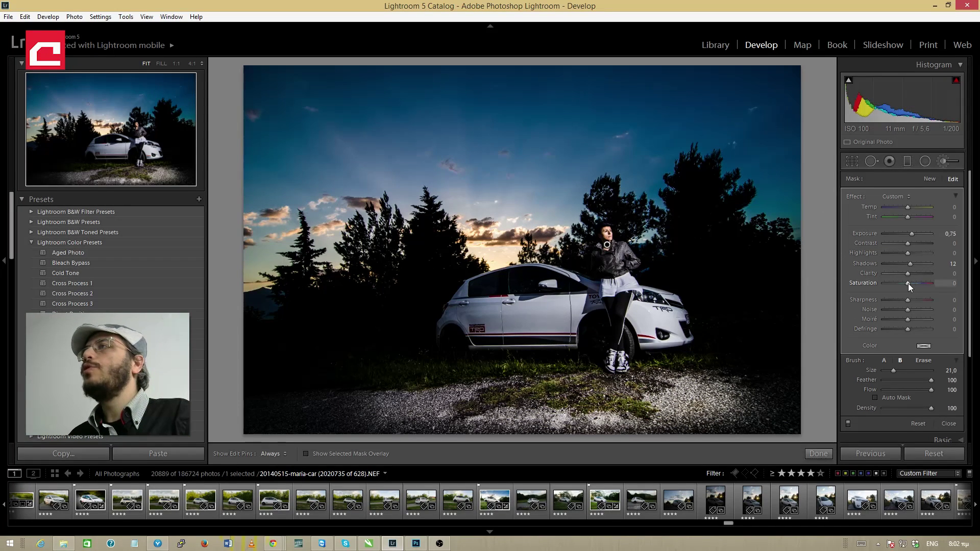
pyautogui.moveTo(911, 283)
pyautogui.mouseDown()
pyautogui.moveTo(921, 282)
pyautogui.moveTo(900, 283)
pyautogui.mouseUp()
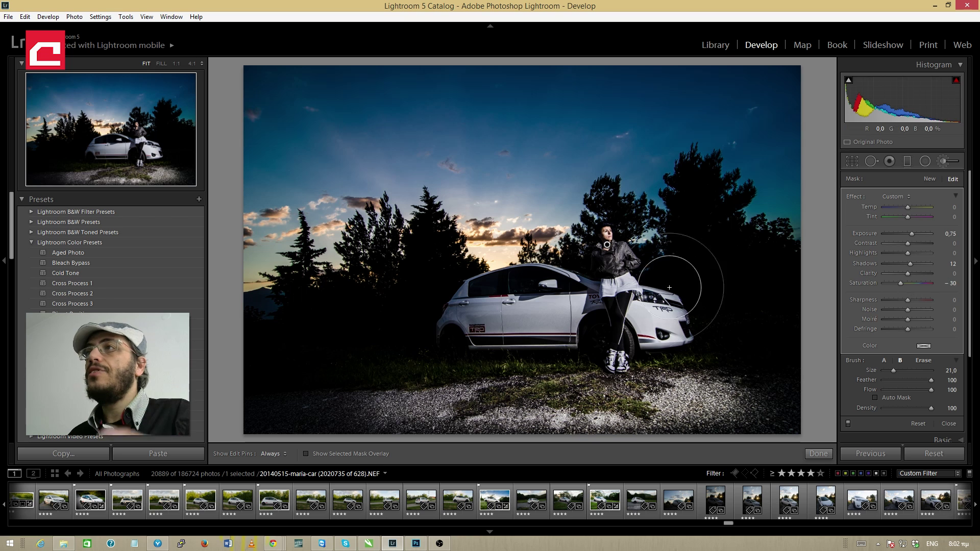
pyautogui.moveTo(926, 284); pyautogui.dragTo(912, 282)
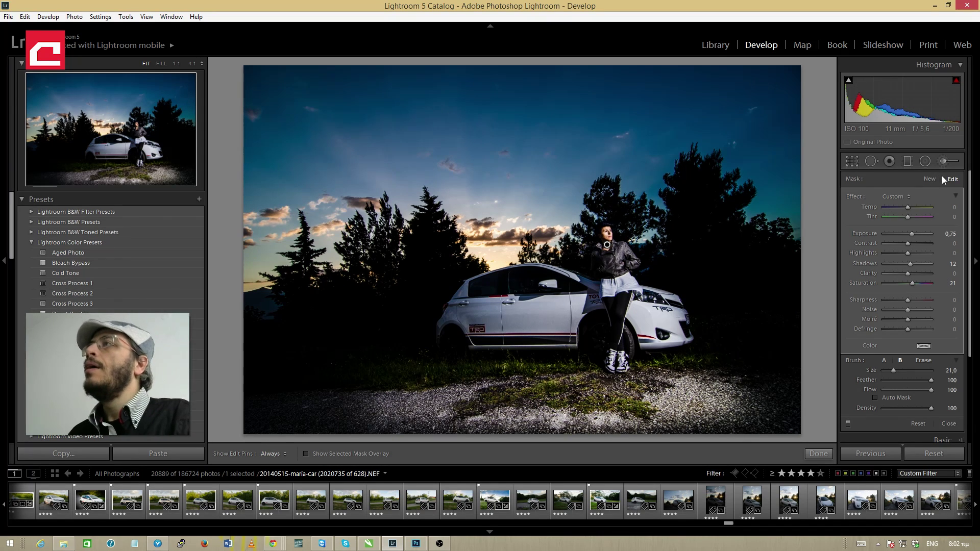
pyautogui.click(939, 163)
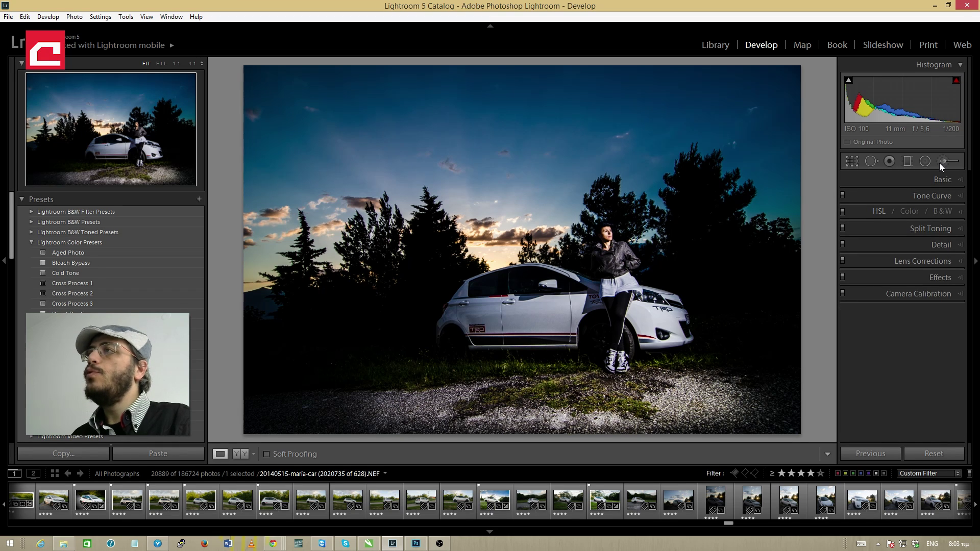
# Step: Add a post-crop vignette with Amount -14, Midpoint 24 and Feather 100
pyautogui.click(939, 278)
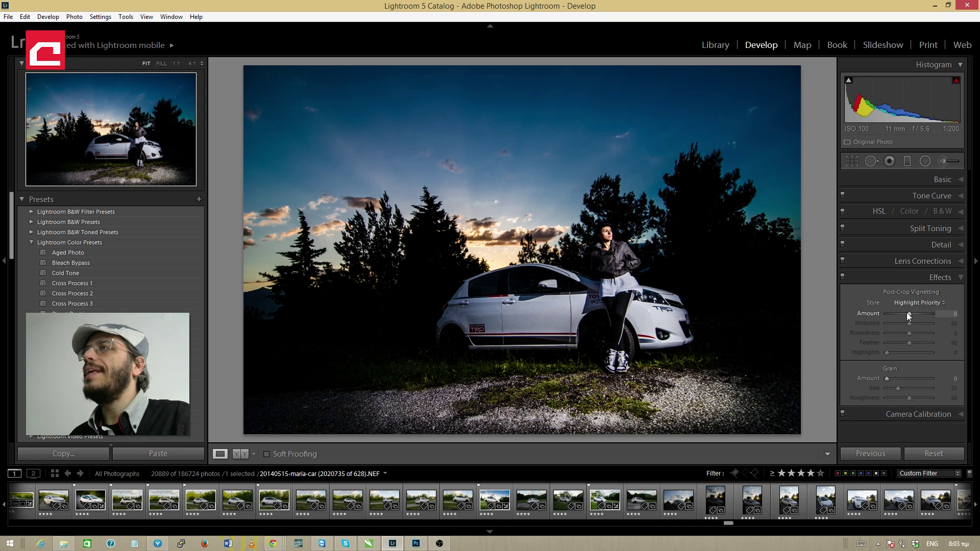
pyautogui.moveTo(908, 312); pyautogui.dragTo(906, 313)
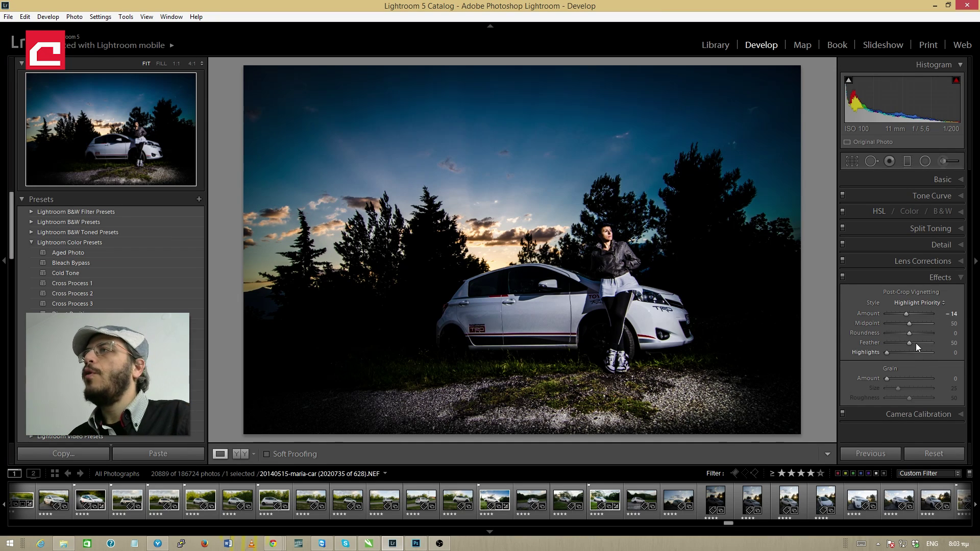
pyautogui.click(952, 343)
pyautogui.write('22')
pyautogui.press('Return')
pyautogui.moveTo(891, 343); pyautogui.dragTo(793, 344)
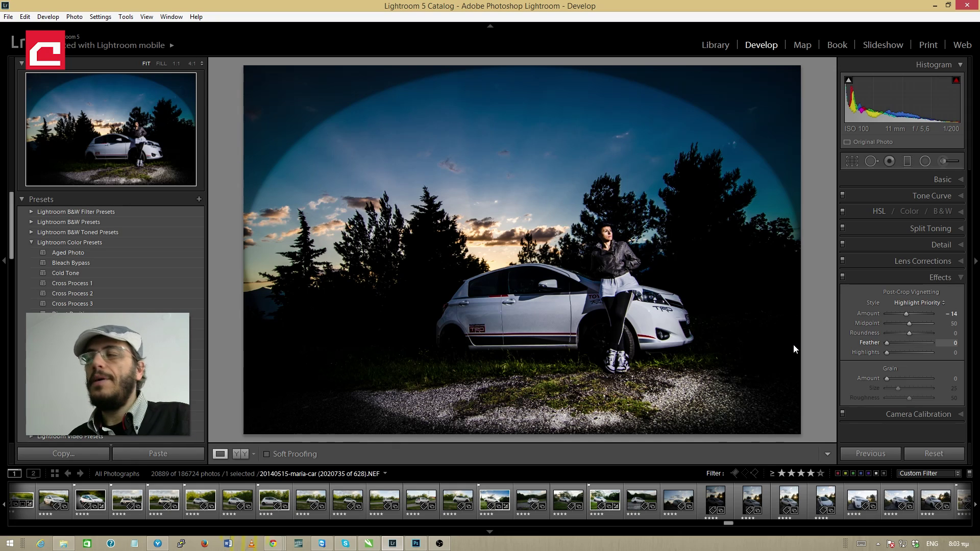
pyautogui.moveTo(887, 343); pyautogui.dragTo(902, 328)
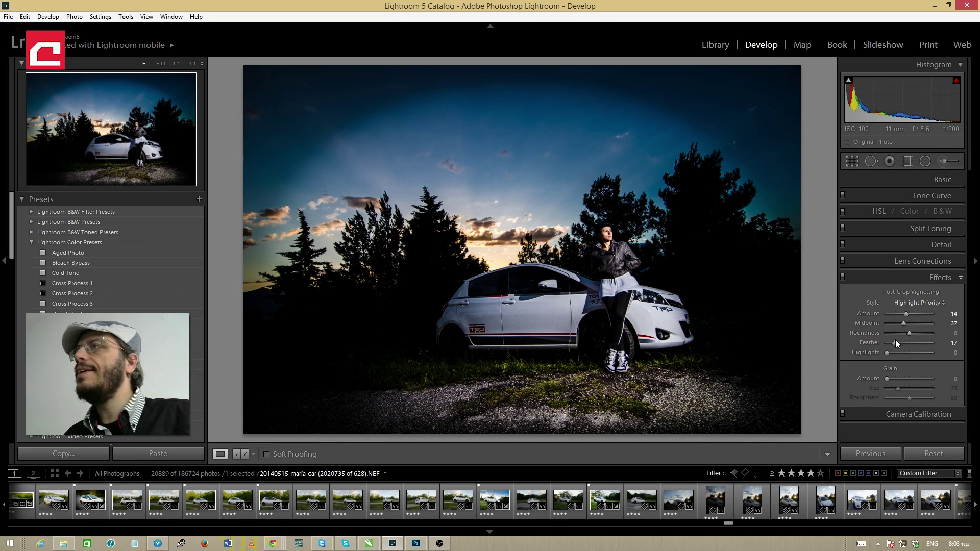
pyautogui.moveTo(895, 341); pyautogui.dragTo(946, 342)
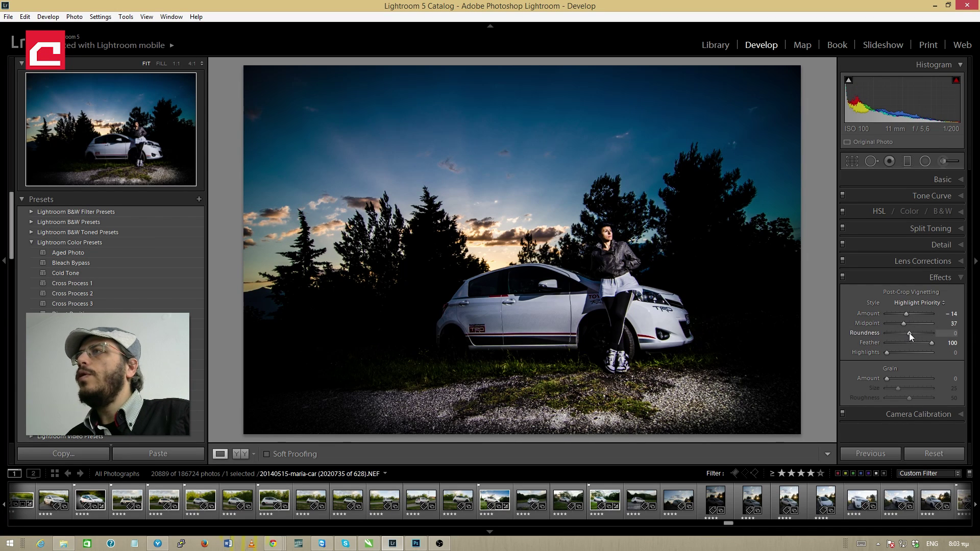
pyautogui.click(891, 323)
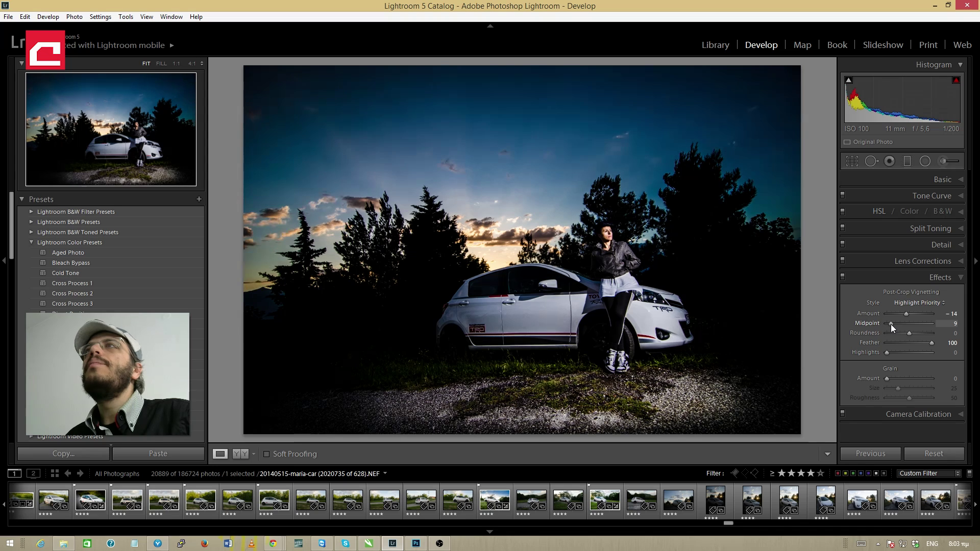
pyautogui.moveTo(872, 324); pyautogui.dragTo(897, 326)
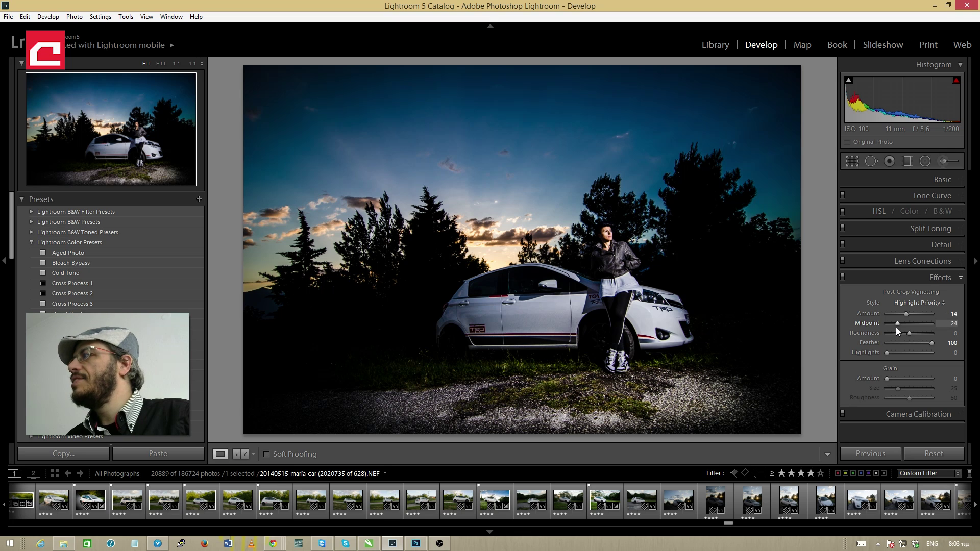
pyautogui.click(948, 184)
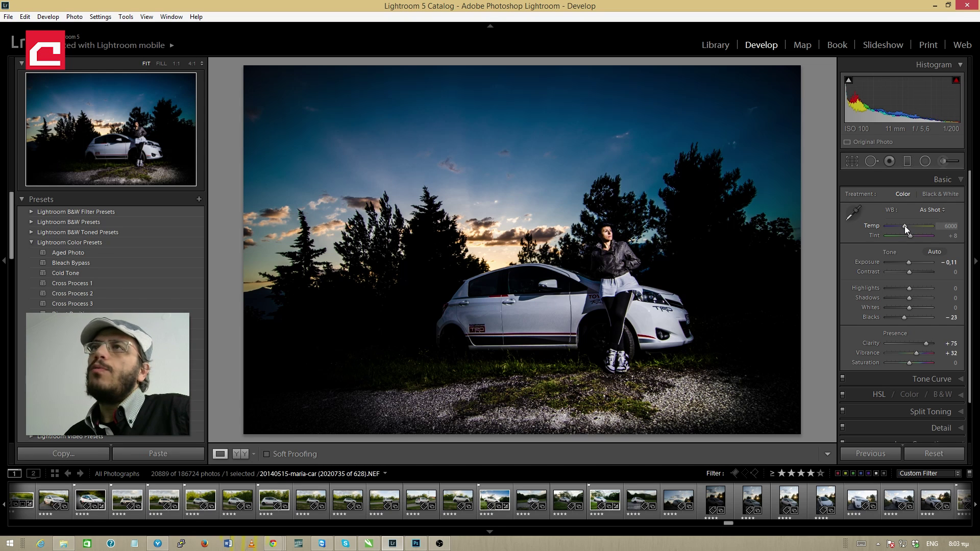
pyautogui.moveTo(905, 226); pyautogui.dragTo(902, 226)
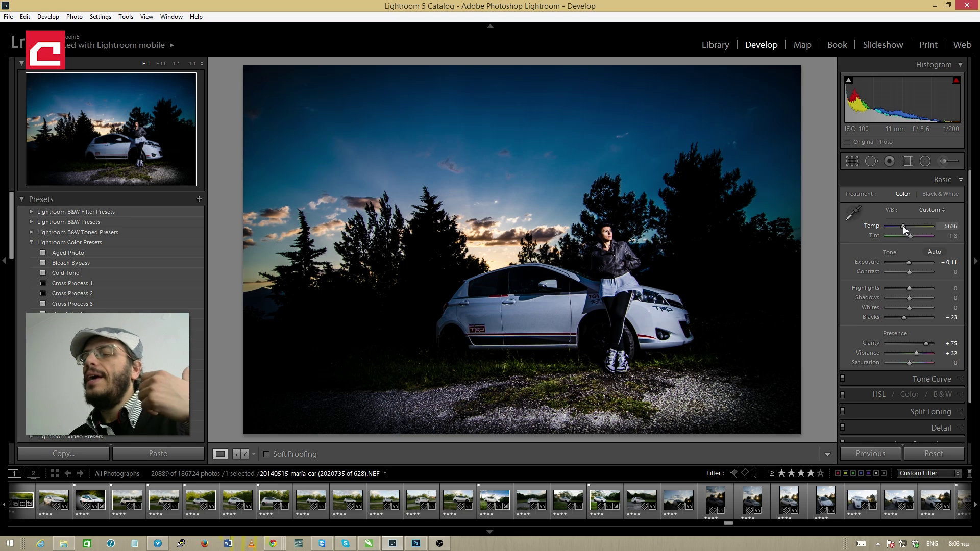
pyautogui.moveTo(902, 225); pyautogui.dragTo(905, 225)
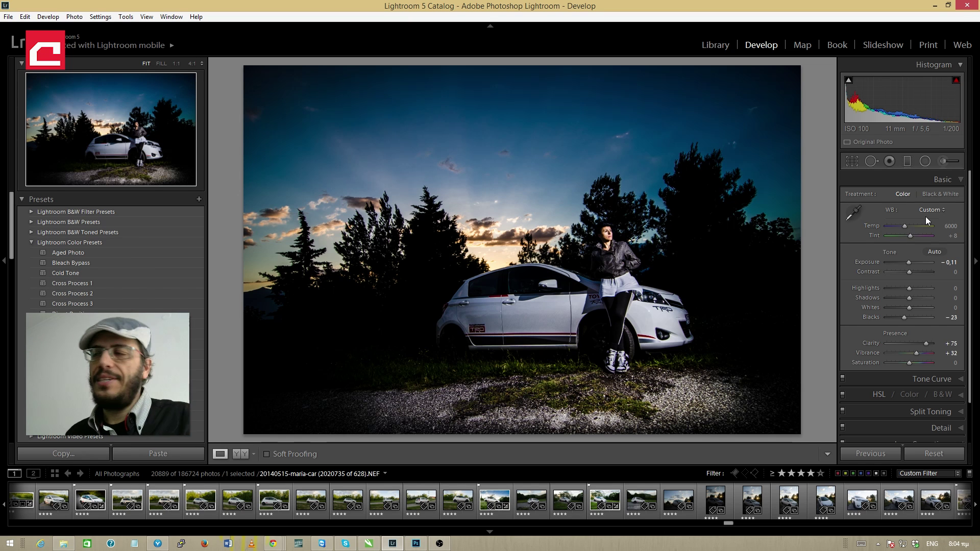
pyautogui.press('\\')
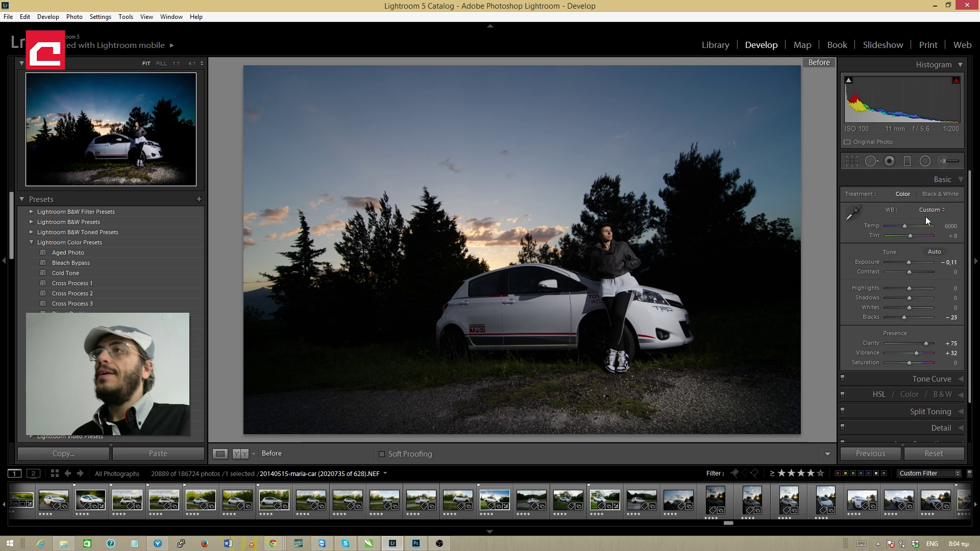
pyautogui.press('\\')
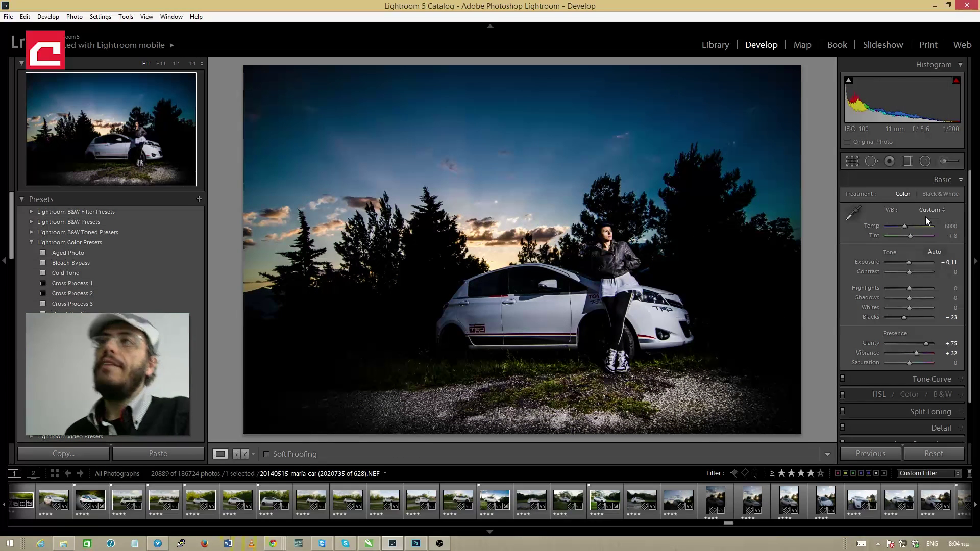